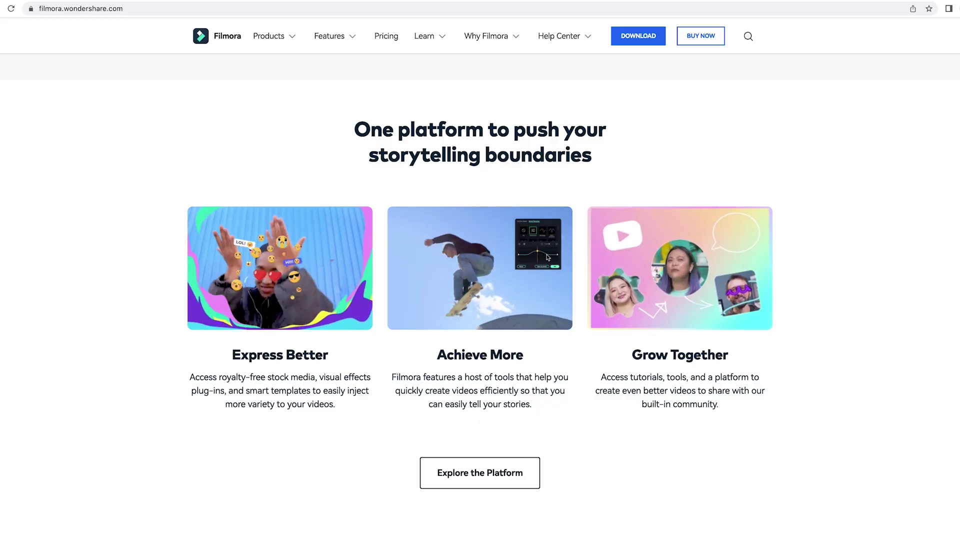
Place the Night clip on track 1 and the Day clip on track 2 above it.
scroll(480, 270, up, 10)
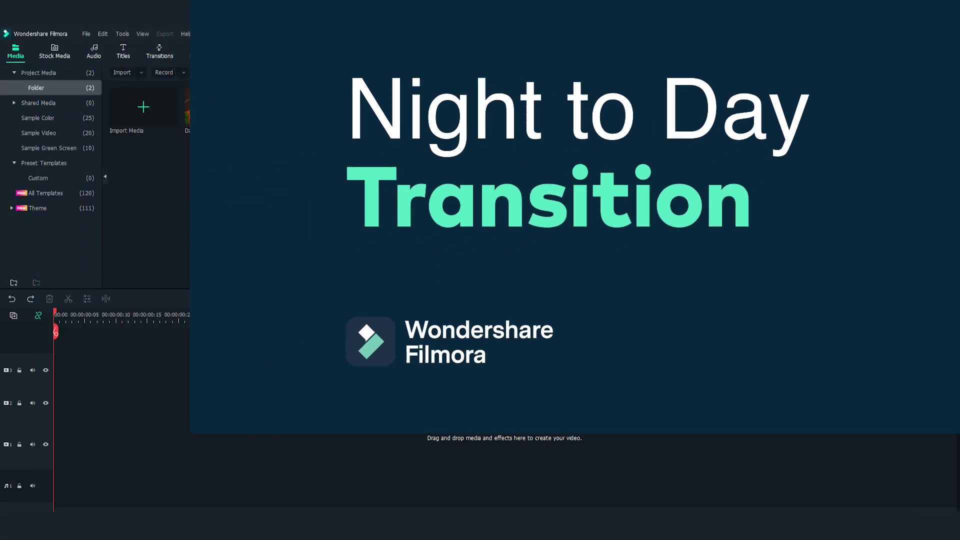
drag(497, 419, 56, 454)
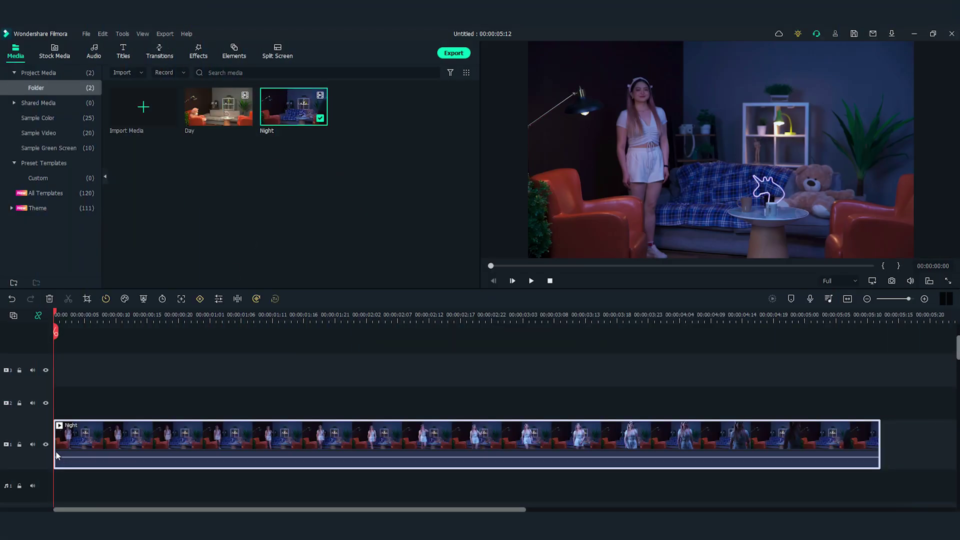
drag(220, 113, 57, 397)
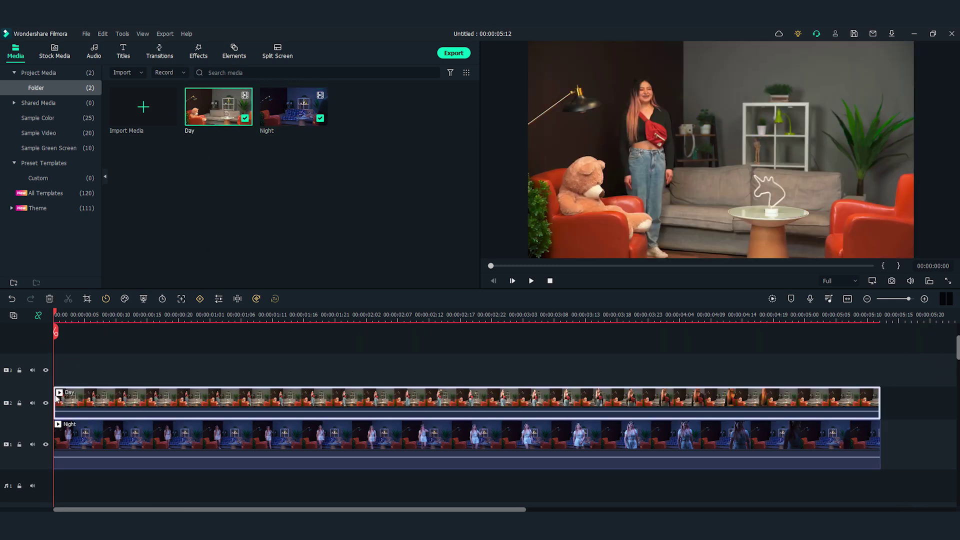
Split the Day clip at 00:00:02:08 and delete its left piece.
drag(57, 314, 404, 389)
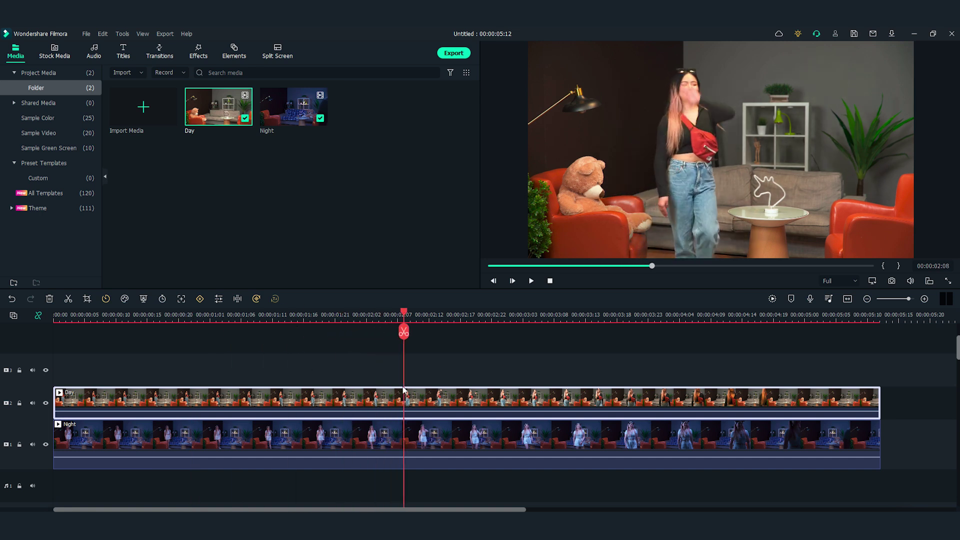
click(404, 332)
click(384, 402)
key(Delete)
Play back the edit, then open the Day clip's video settings at 00:00:02:08.
drag(403, 315, 250, 324)
key(space)
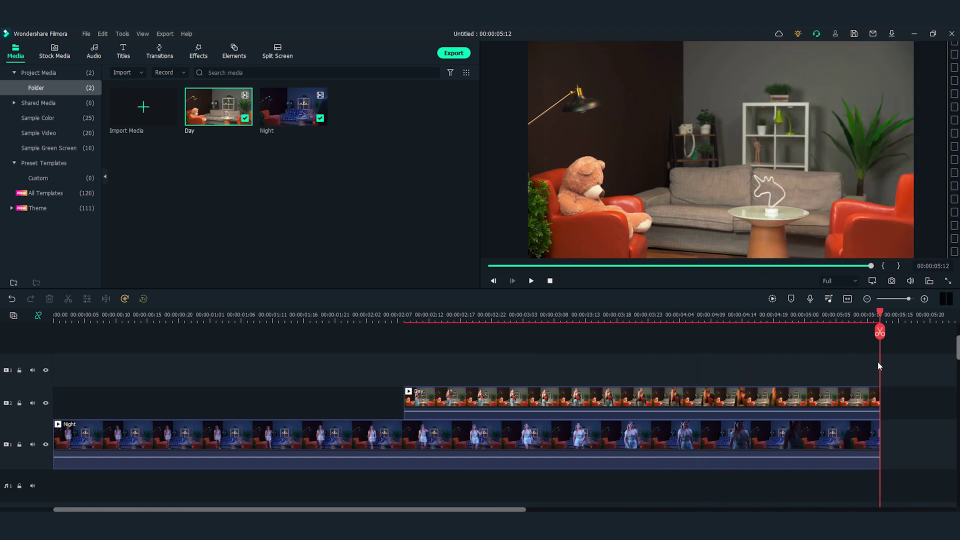
drag(886, 331, 405, 367)
double_click(422, 395)
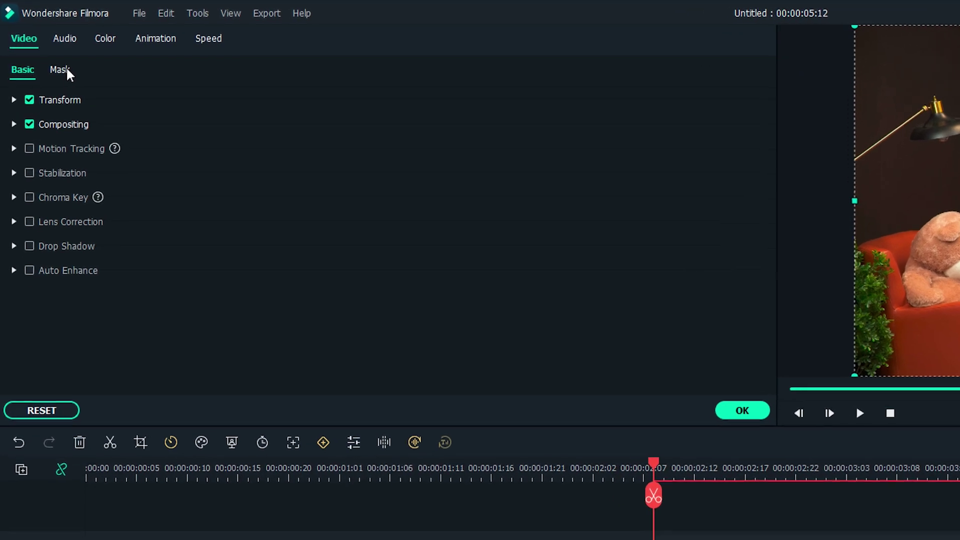
Give the Day clip a Circle mask from the Mask tab and scroll down its settings.
click(66, 70)
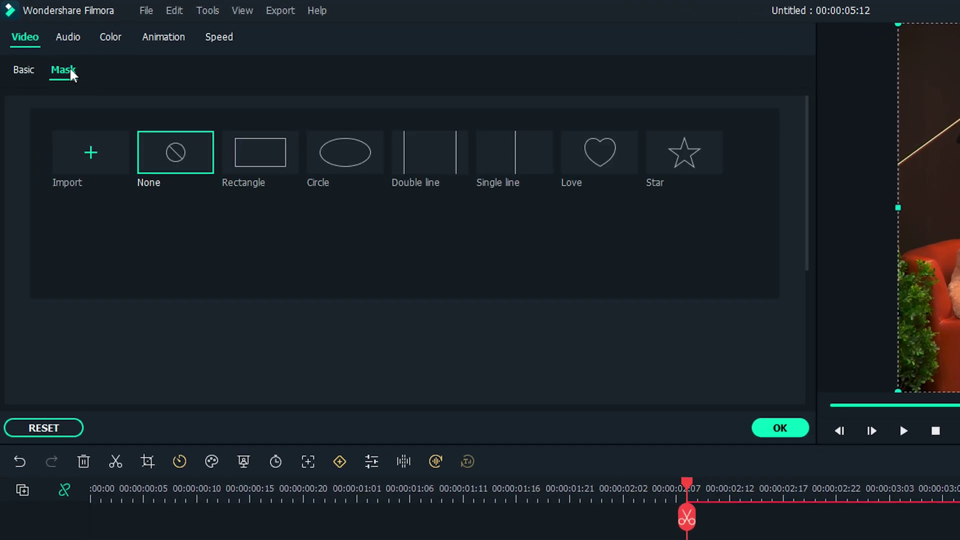
click(347, 161)
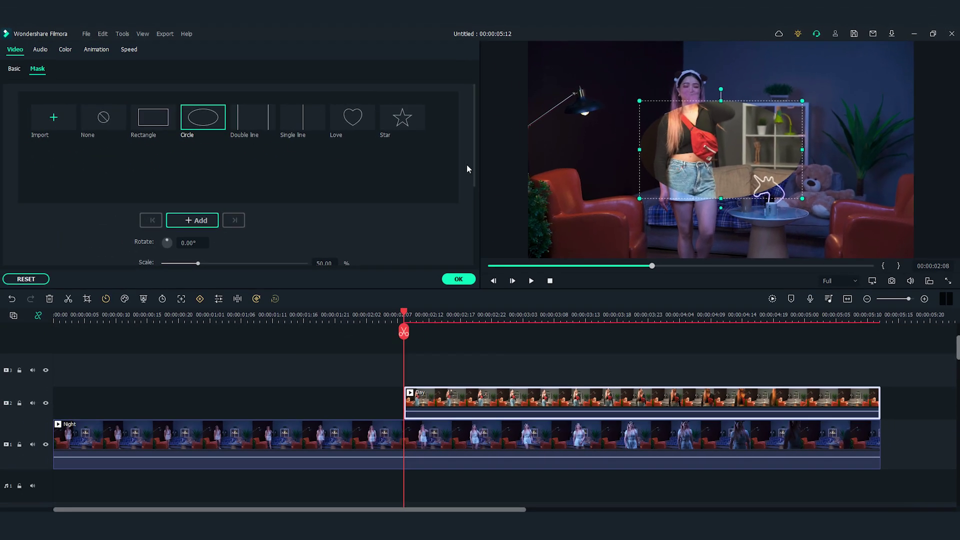
drag(473, 169, 472, 236)
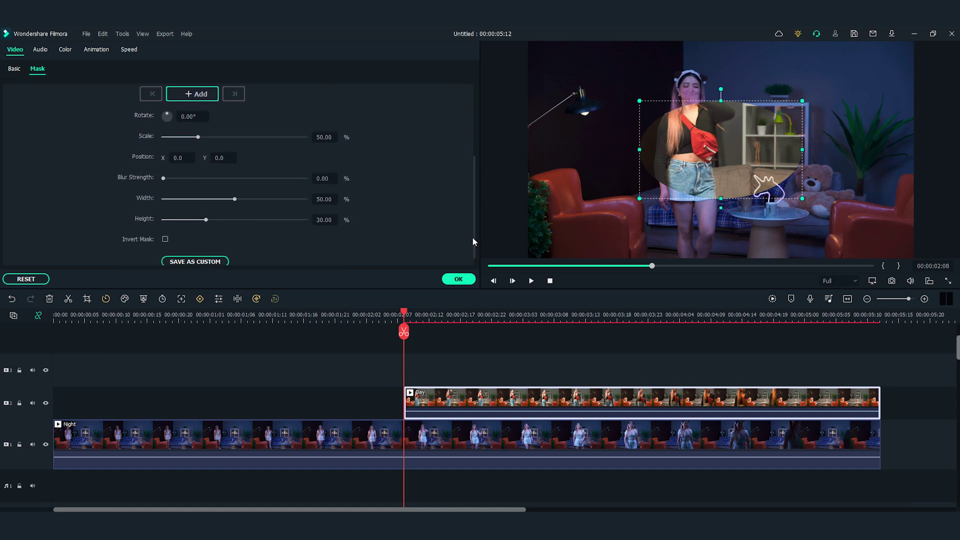
Keyframe the mask from Scale 1, Blur 15, size 0 at 02:08 to Scale 200, size 50 at 02:20, then play it.
click(196, 95)
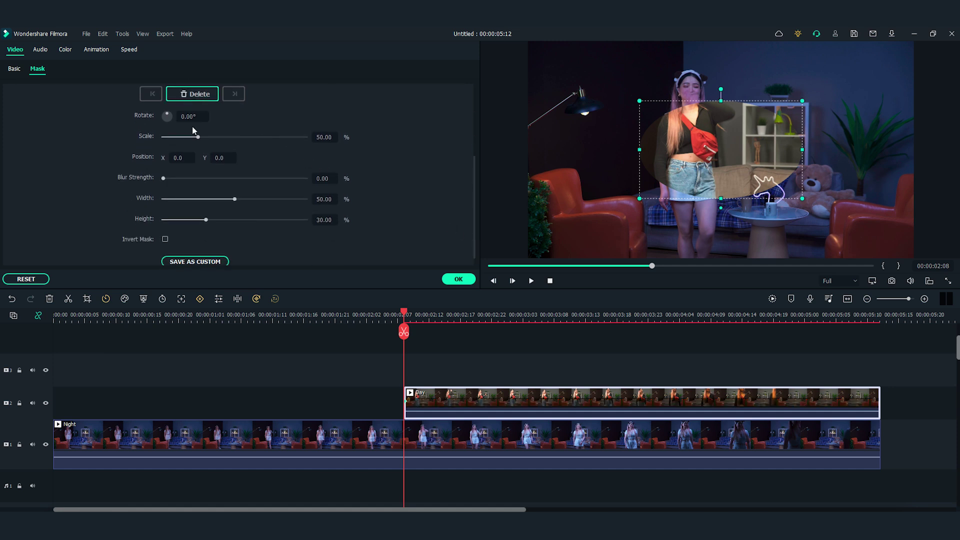
drag(198, 137, 156, 137)
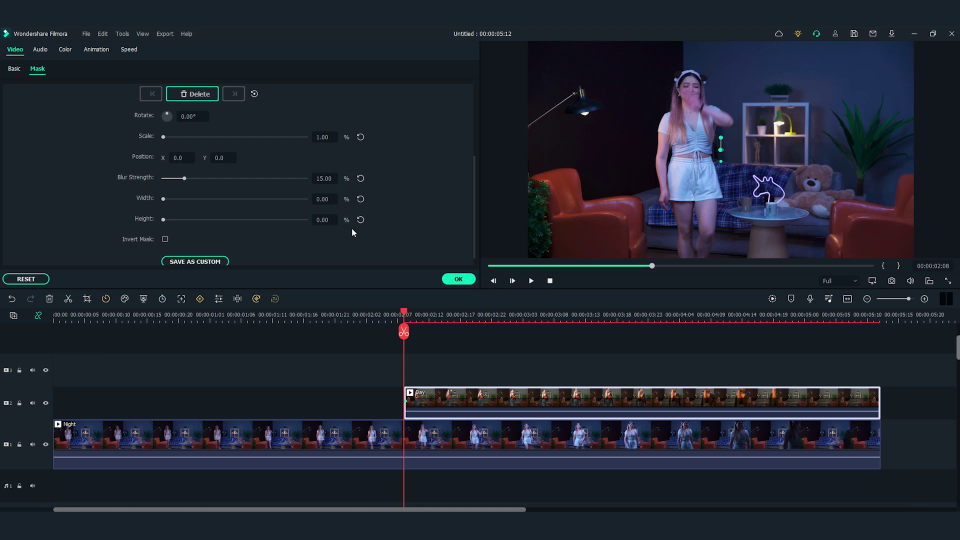
drag(405, 314, 482, 322)
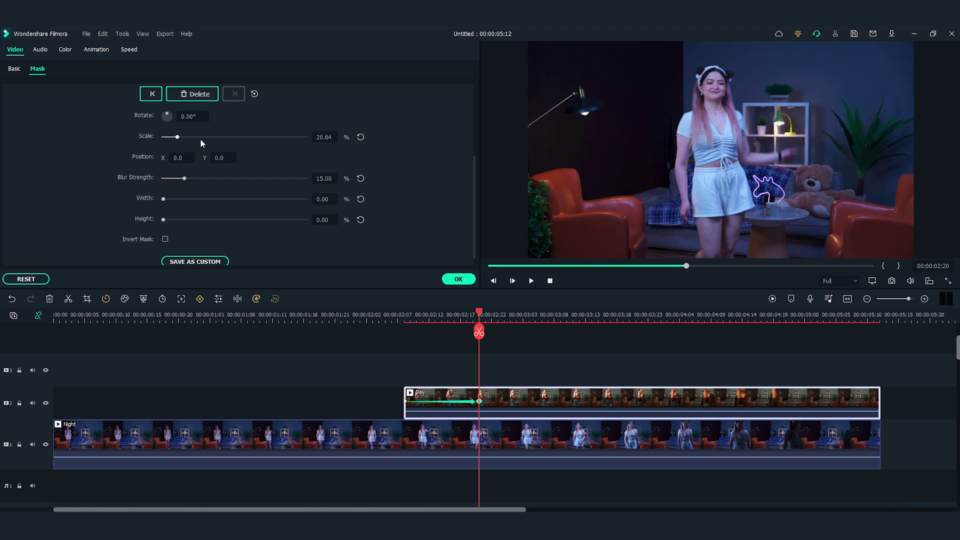
click(322, 199)
text(50)
key(Return)
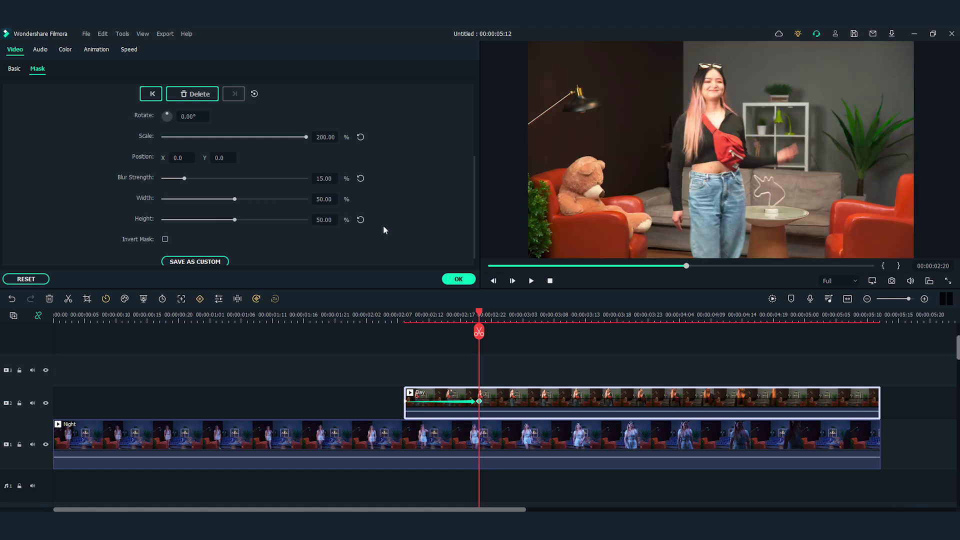
drag(476, 310, 292, 311)
key(space)
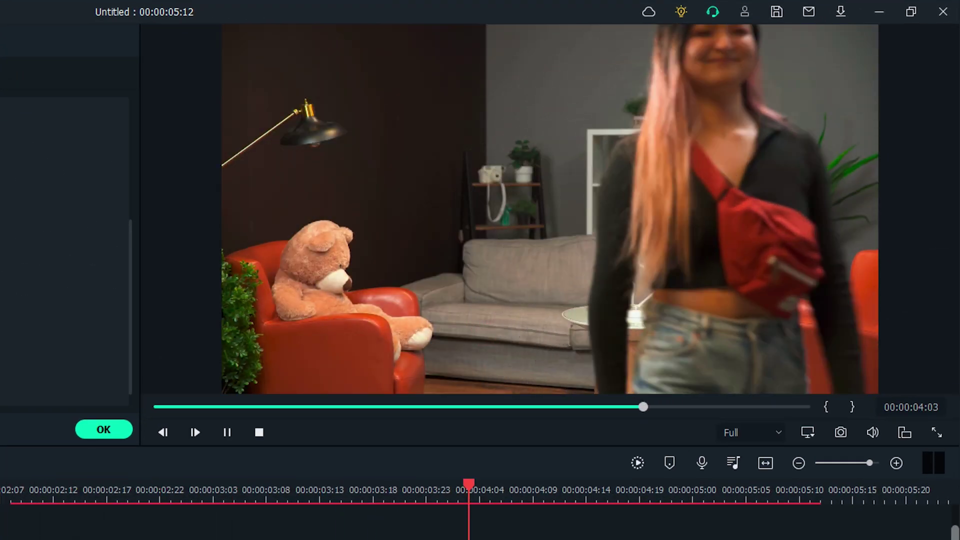
At 00:00:02:13, lower the mask to Y -67.7 and narrow its width to 9.38%.
drag(730, 484, 68, 493)
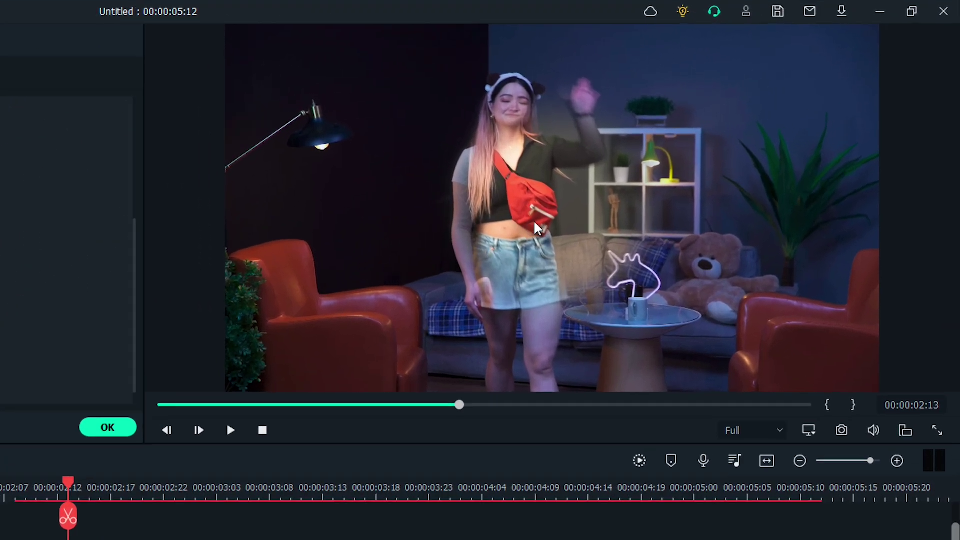
drag(533, 222, 533, 276)
drag(650, 262, 580, 282)
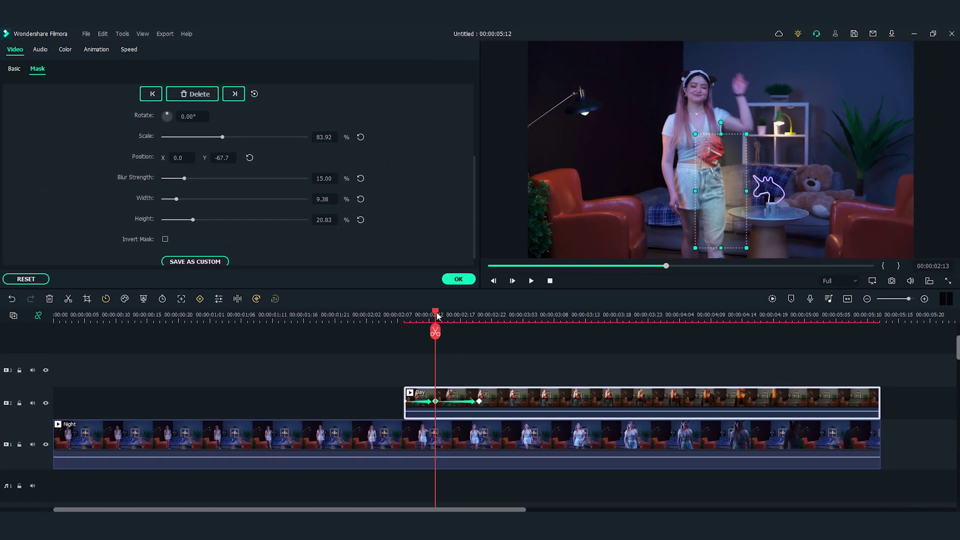
At 00:00:02:14, enlarge the mask to Scale 129.11 and recentre it at -6.5, -5.6.
drag(437, 315, 441, 316)
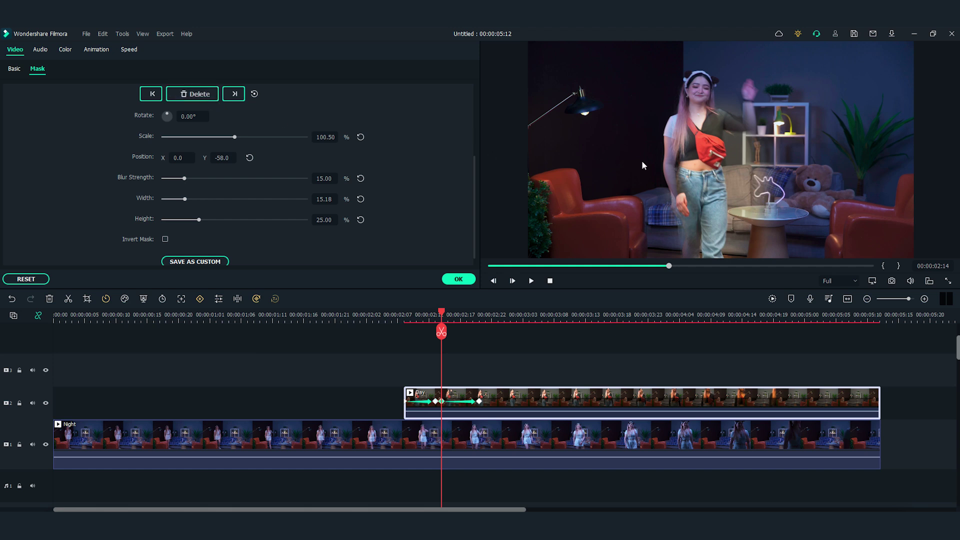
drag(726, 157, 714, 114)
drag(757, 224, 767, 247)
drag(688, 242, 695, 251)
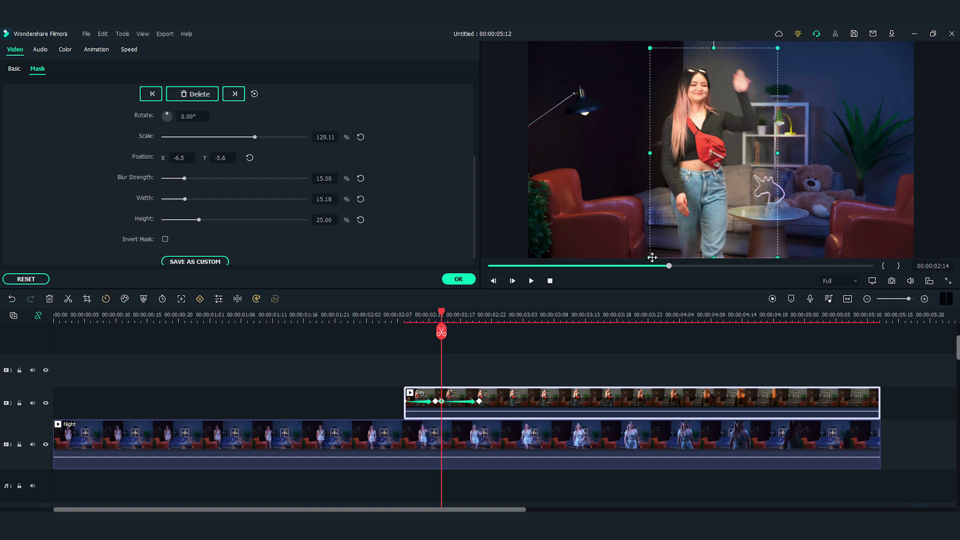
Confirm the mask settings with OK and play the transition from 00:00:01:14.
click(470, 281)
drag(441, 331, 291, 330)
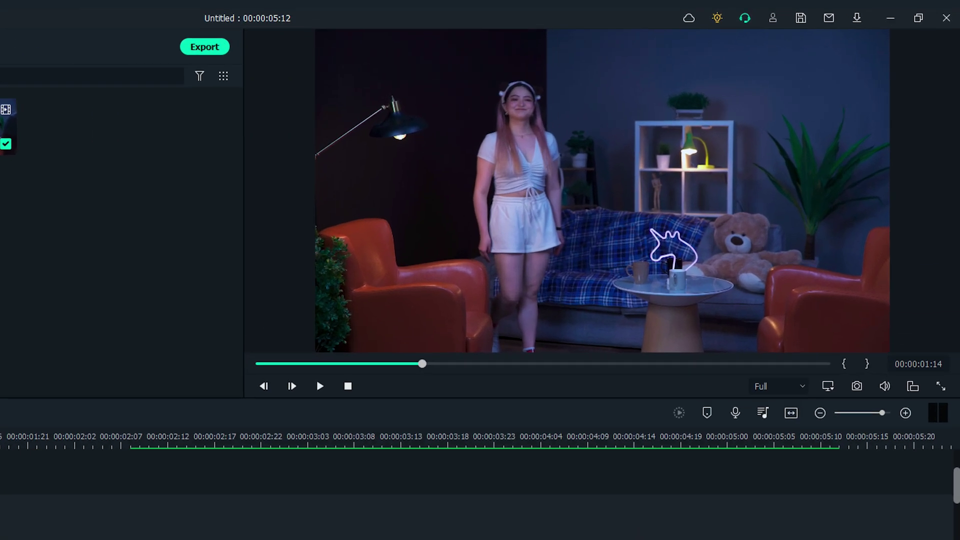
key(space)
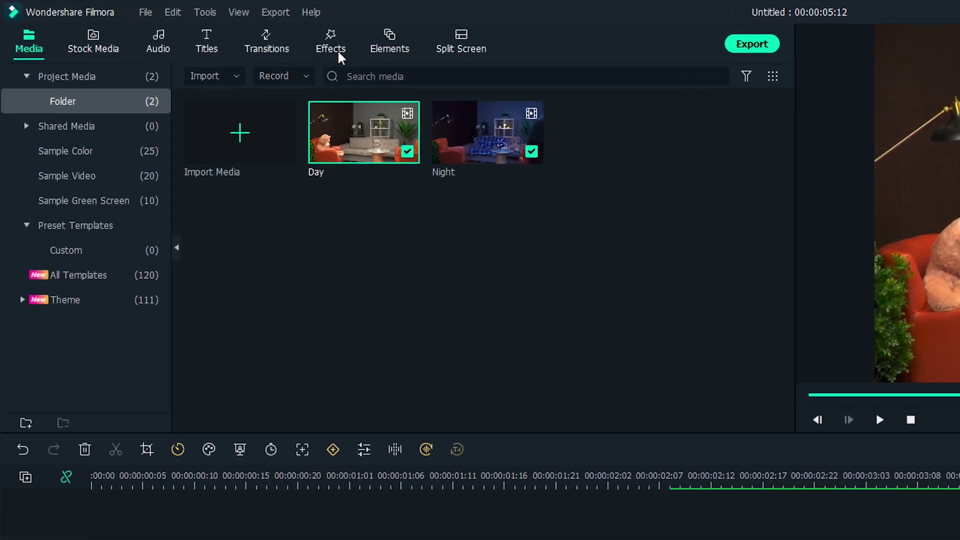
Add the Heartbeat effect, found by searching "heartbeat", to track 3 above the clips.
click(333, 49)
click(119, 296)
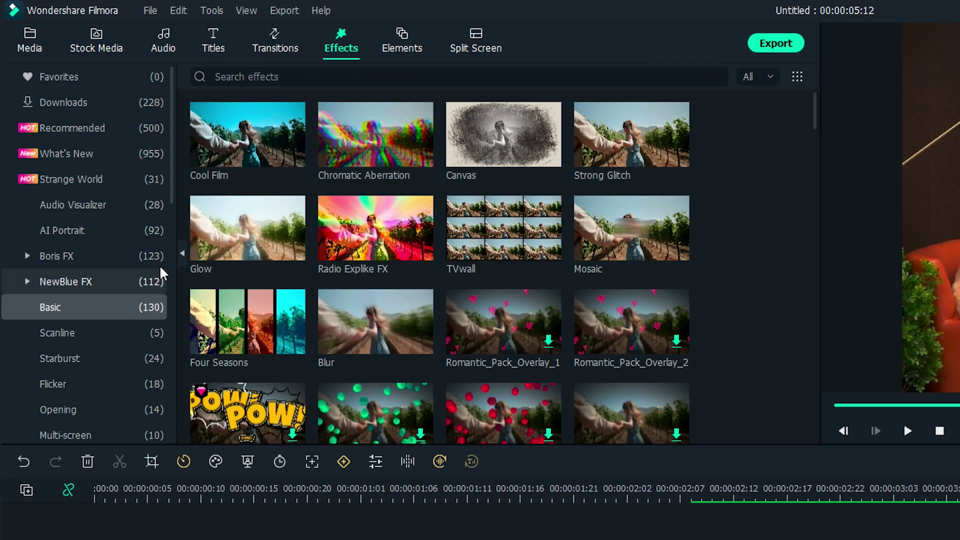
click(303, 74)
text(heartbeat)
click(300, 101)
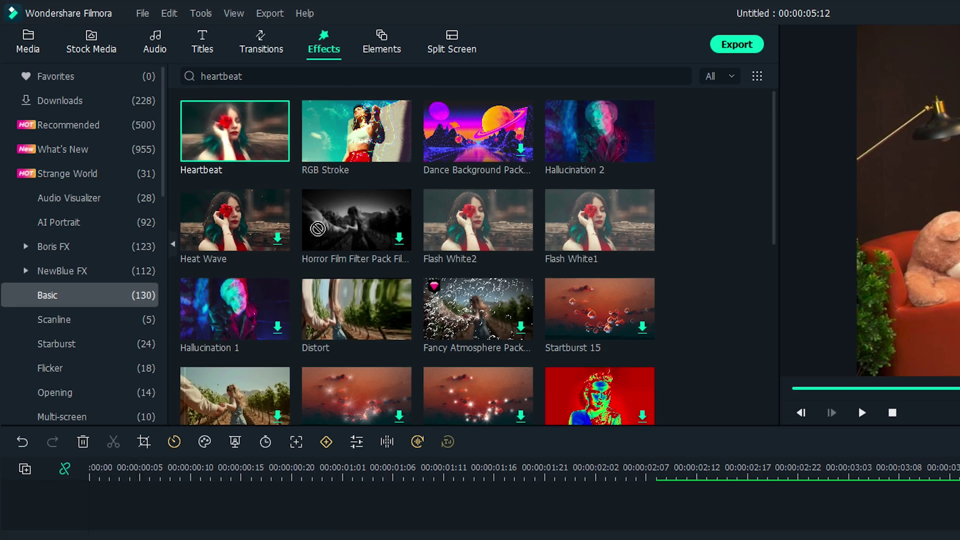
drag(235, 131, 413, 369)
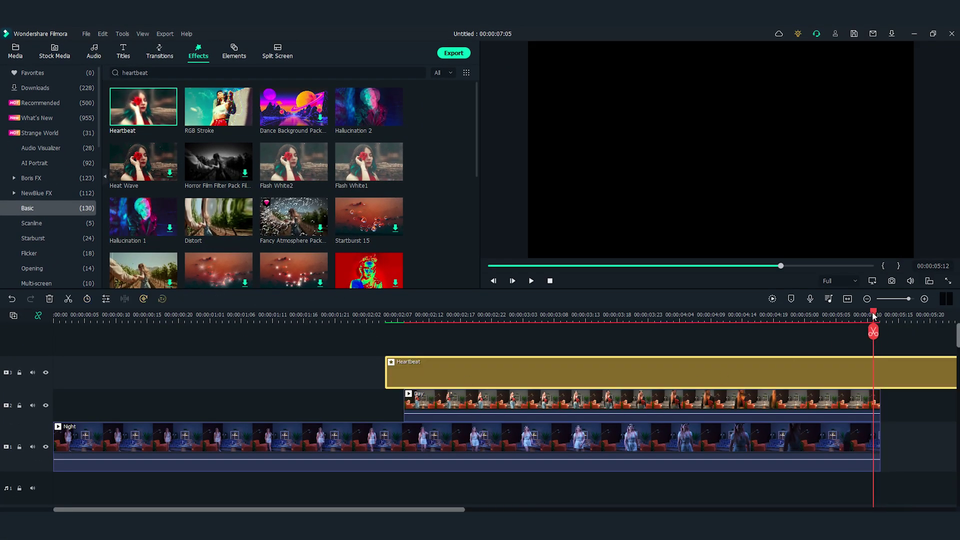
Split the Heartbeat effect at 00:00:02:20 and delete the part after it.
drag(874, 316, 480, 344)
click(480, 337)
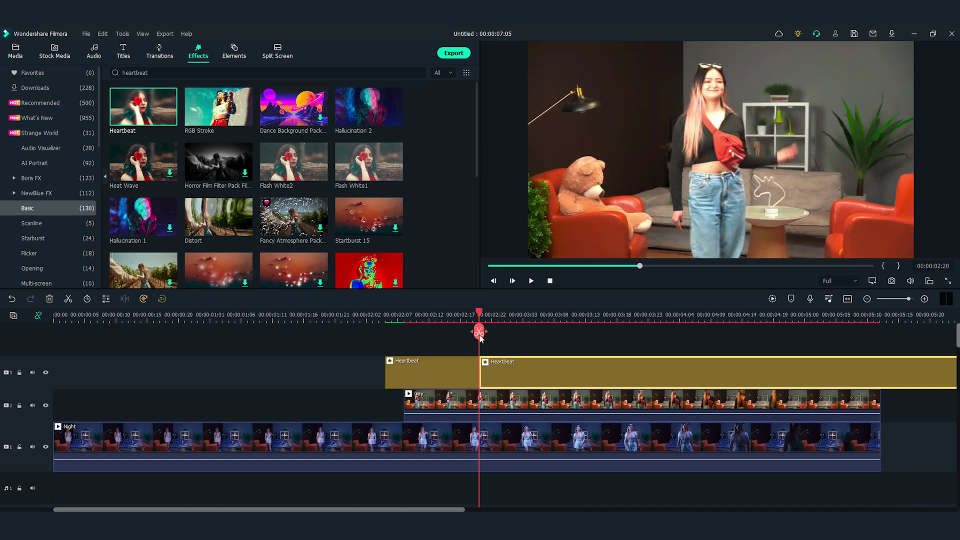
key(Delete)
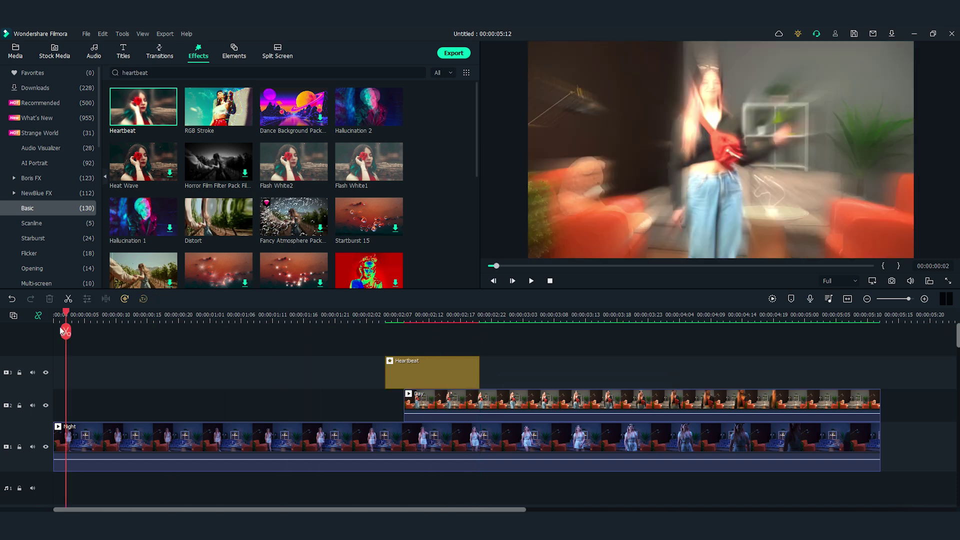